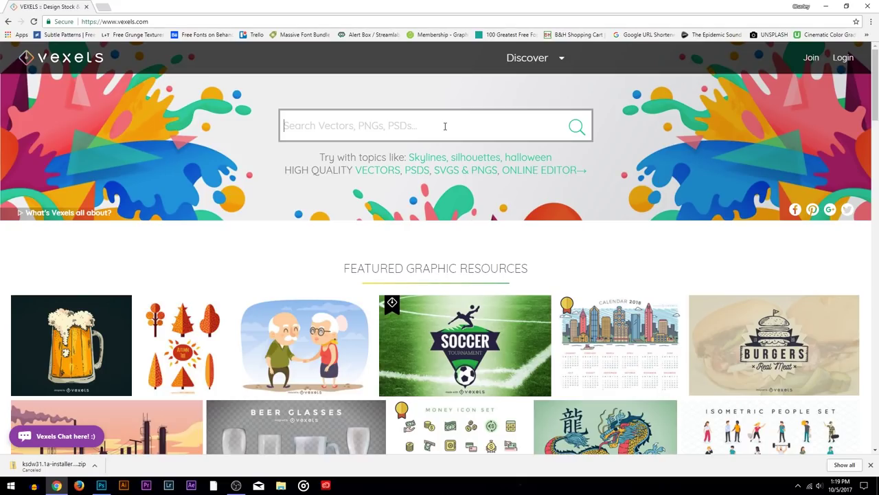
# Search Vexels for 'wolf', open the Two Wolf Vectors page, then return to Photoshop
pyautogui.write('wolf')
pyautogui.press('Return')
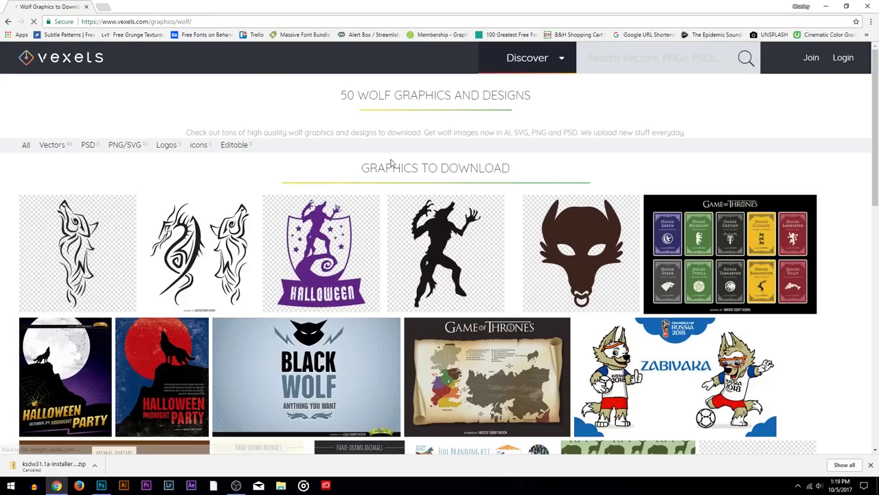
pyautogui.scroll(-8, 245, 222)
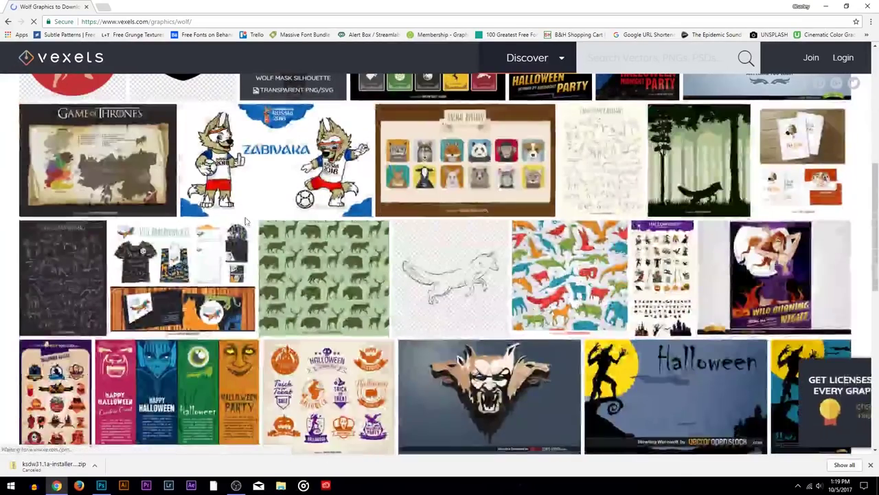
pyautogui.scroll(-3, 245, 222)
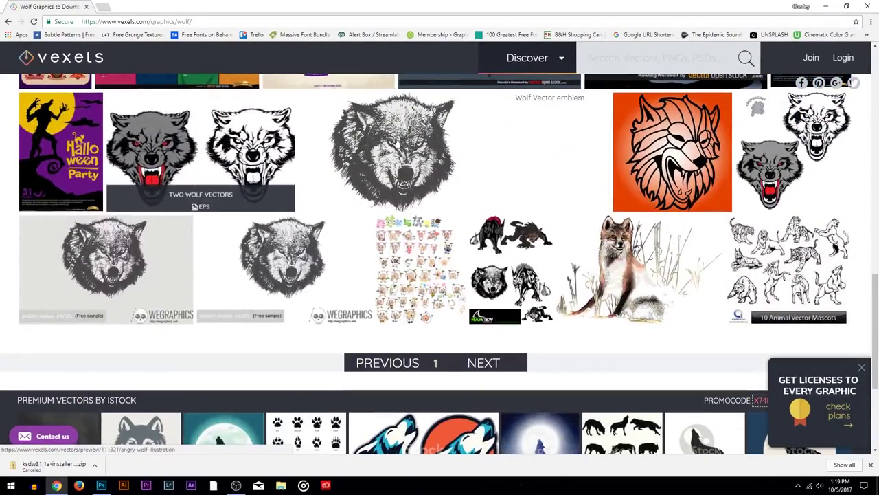
pyautogui.click(232, 170)
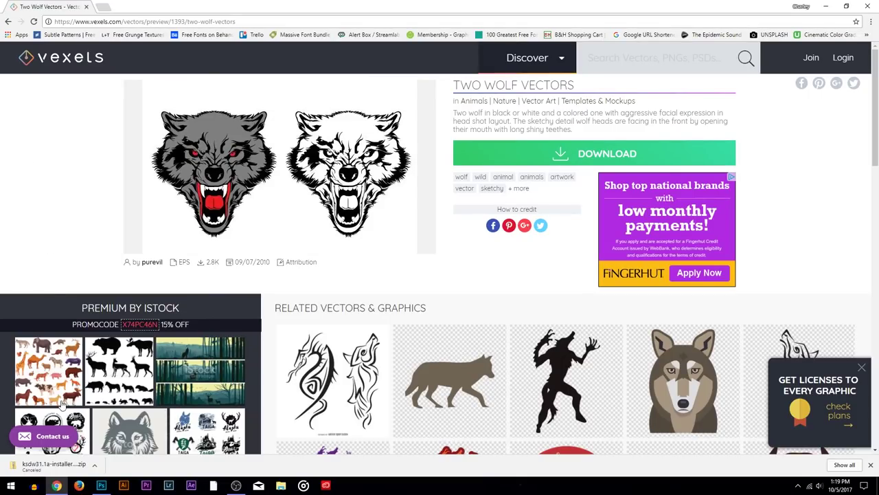
pyautogui.click(101, 485)
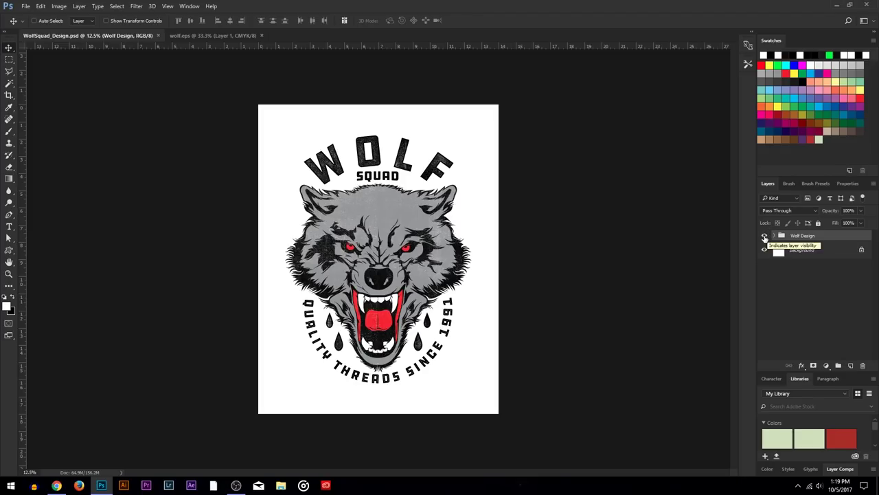
# Hide the Wolf Design group and switch to wolf.eps with the Polygonal Lasso tool
pyautogui.click(765, 237)
pyautogui.click(221, 35)
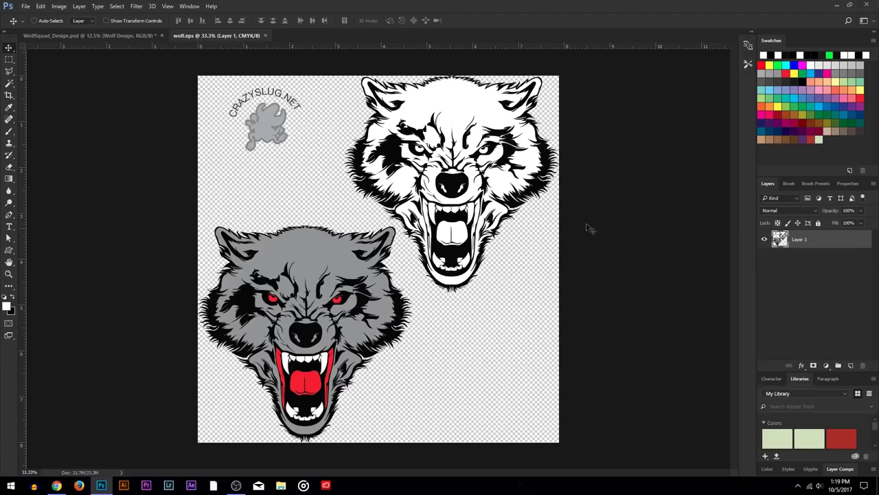
pyautogui.click(10, 71)
pyautogui.rightClick(10, 72)
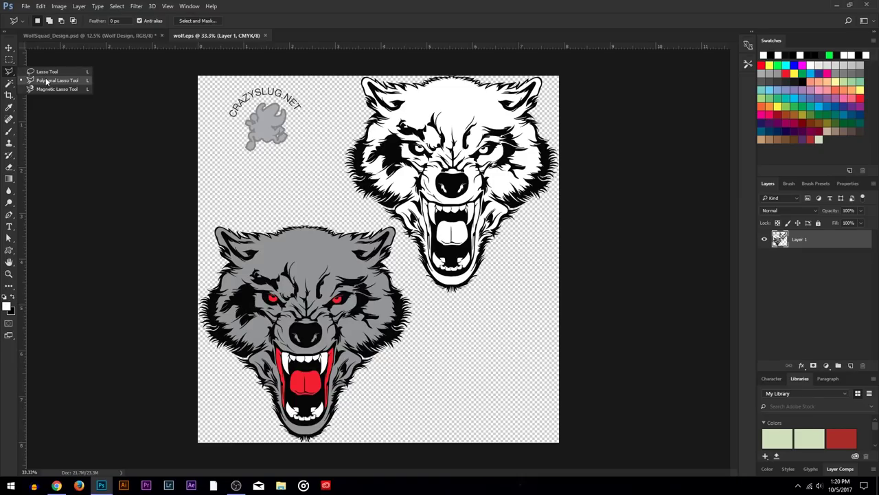
pyautogui.click(52, 83)
# Outline the grey wolf head with a polygonal selection and copy it to the clipboard
pyautogui.click(314, 165)
pyautogui.click(364, 221)
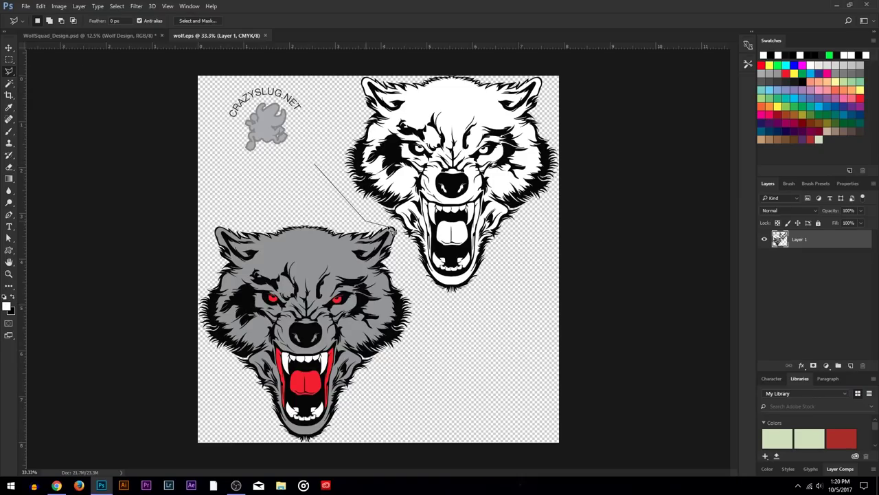
pyautogui.click(397, 226)
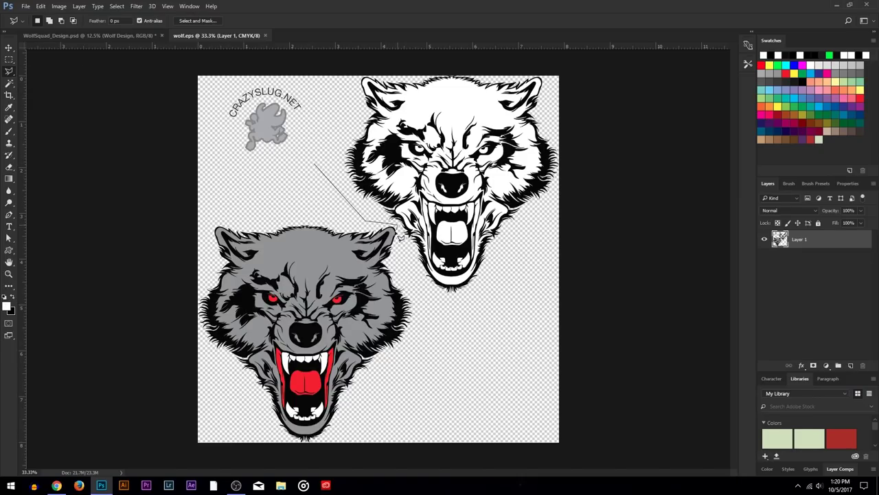
pyautogui.click(468, 347)
pyautogui.click(435, 440)
pyautogui.click(314, 456)
pyautogui.click(220, 436)
pyautogui.click(171, 329)
pyautogui.click(168, 261)
pyautogui.click(57, 241)
pyautogui.doubleClick(195, 213)
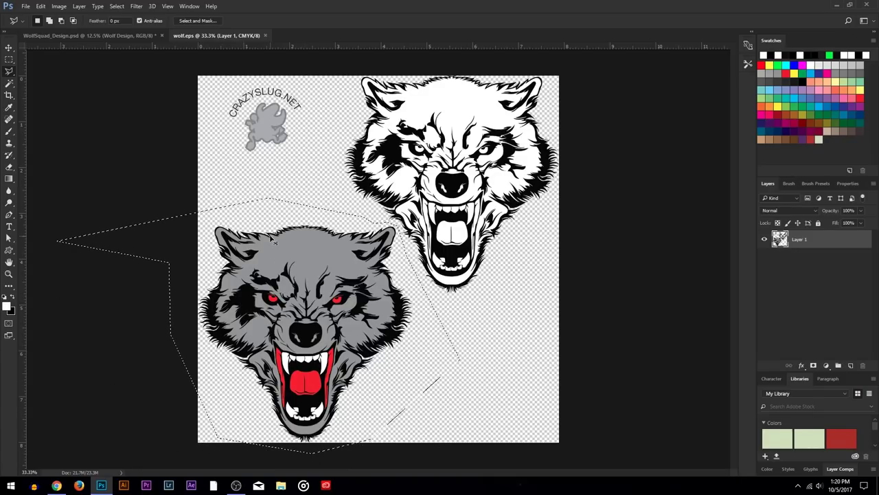
pyautogui.hotkey('ctrl', 'x')
pyautogui.hotkey('ctrl', 'z')
# Paste the grey wolf into WolfSquad_Design and enlarge it to about 187%
pyautogui.click(83, 36)
pyautogui.press('v')
pyautogui.hotkey('ctrl', 'v')
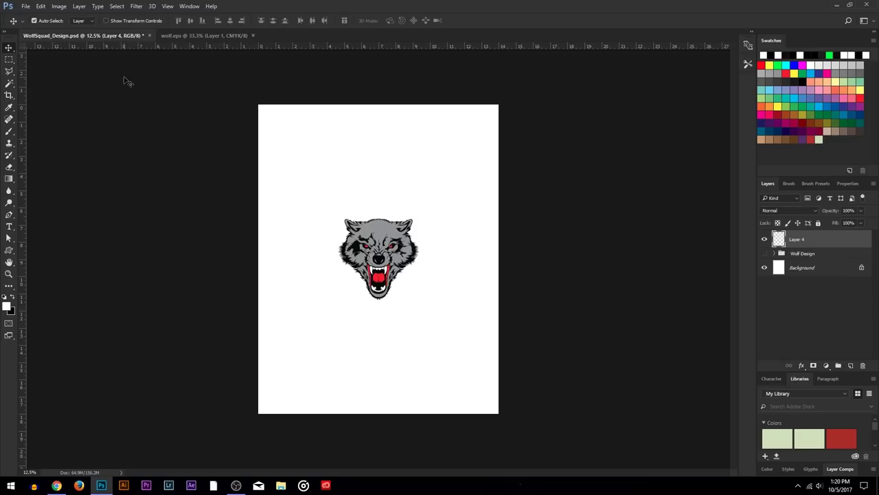
pyautogui.hotkey('ctrl', 't')
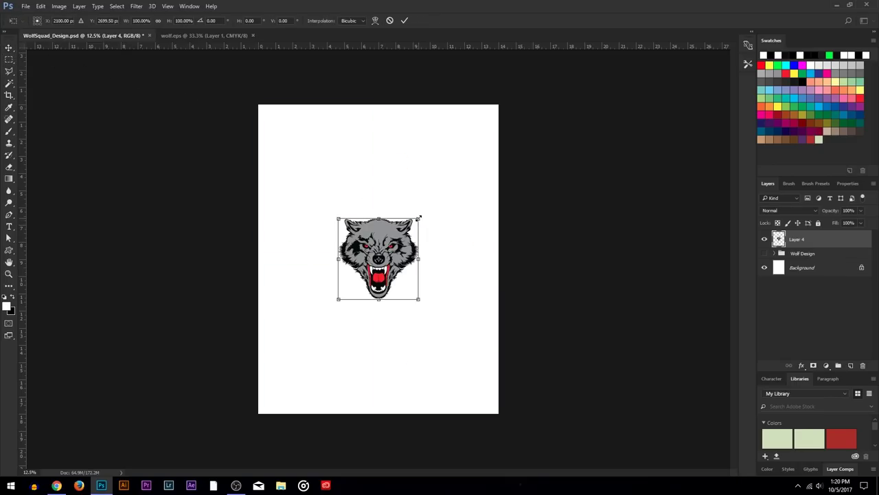
pyautogui.moveTo(420, 219); pyautogui.dragTo(454, 183)
pyautogui.press('Return')
# Centre the wolf horizontally on the canvas and scale it up about 10% more
pyautogui.hotkey('ctrl', 'a')
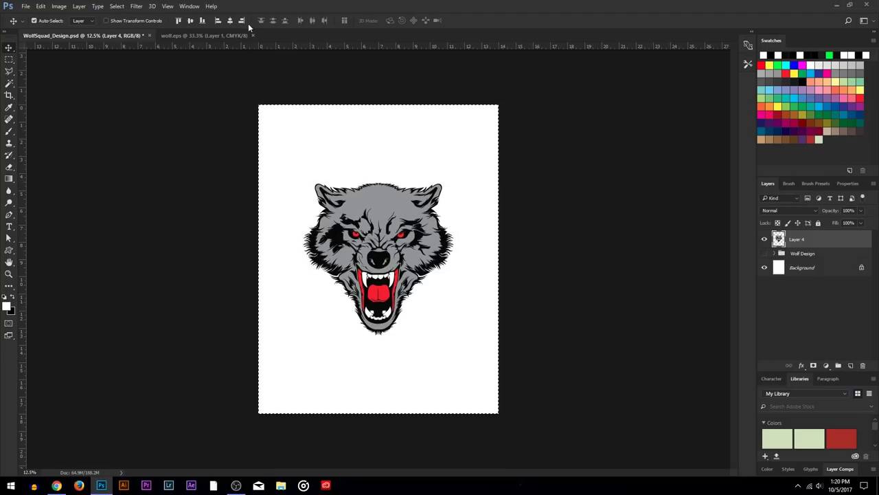
pyautogui.click(194, 21)
pyautogui.hotkey('ctrl', 'd')
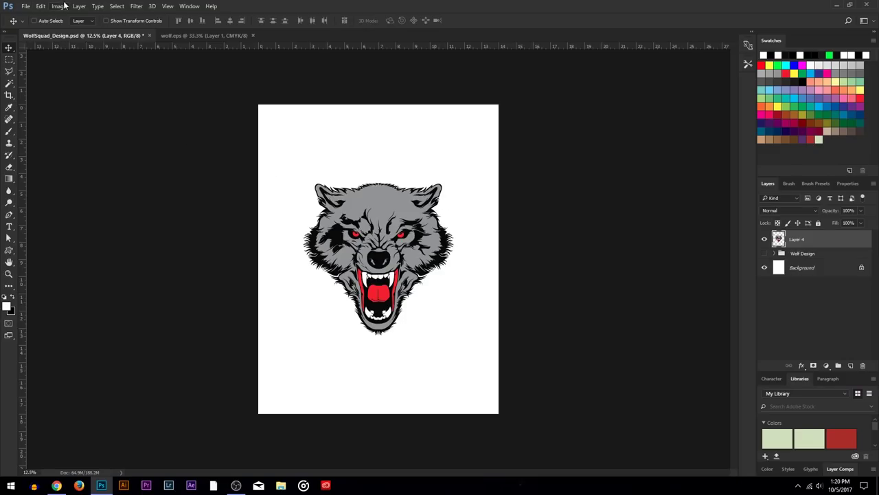
pyautogui.hotkey('ctrl', 'shift', 't')
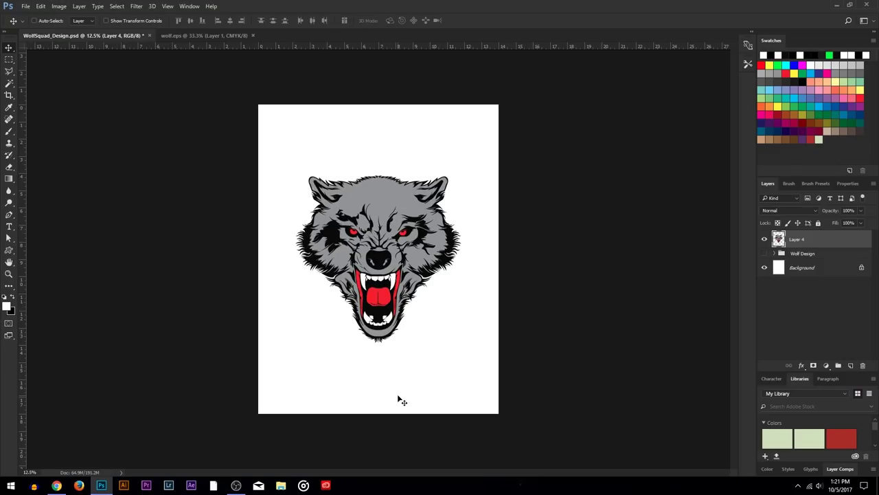
# Draw a large circle with the Ellipse Tool and centre it over the wolf head
pyautogui.click(8, 250)
pyautogui.rightClick(7, 253)
pyautogui.click(43, 270)
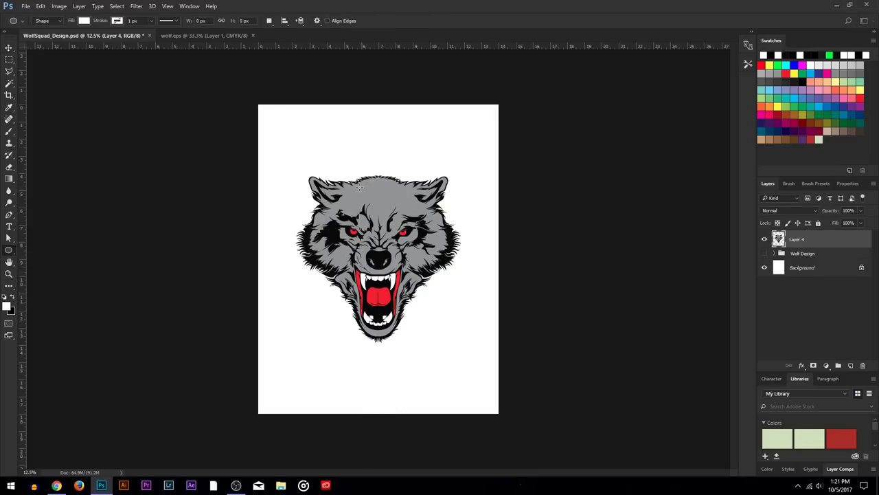
pyautogui.moveTo(305, 145); pyautogui.dragTo(468, 351)
pyautogui.press('v')
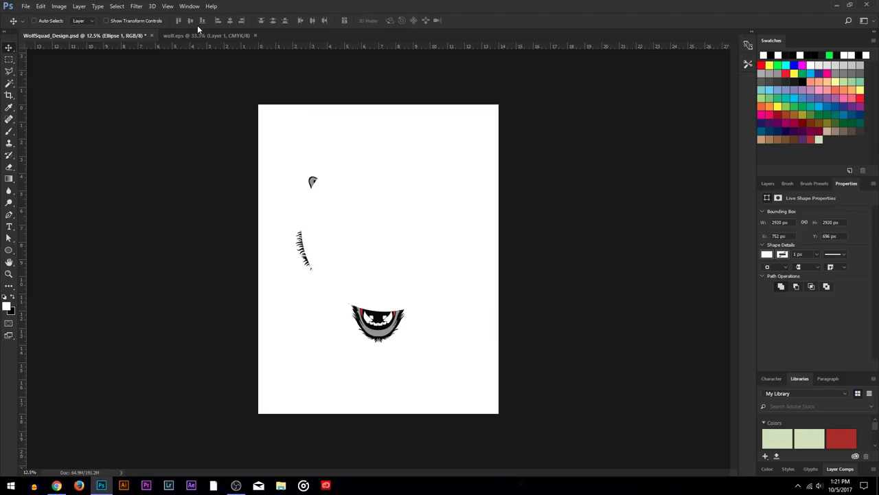
pyautogui.click(230, 20)
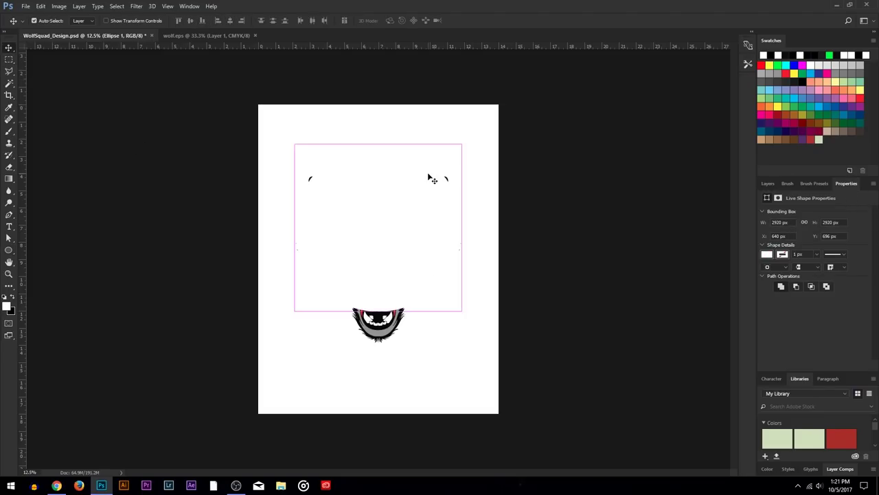
pyautogui.moveTo(430, 178)
pyautogui.mouseDown()
pyautogui.moveTo(413, 187)
pyautogui.moveTo(414, 180)
pyautogui.mouseUp()
# Fill the circle red and move Ellipse 1 below Layer 4 behind the wolf
pyautogui.click(768, 184)
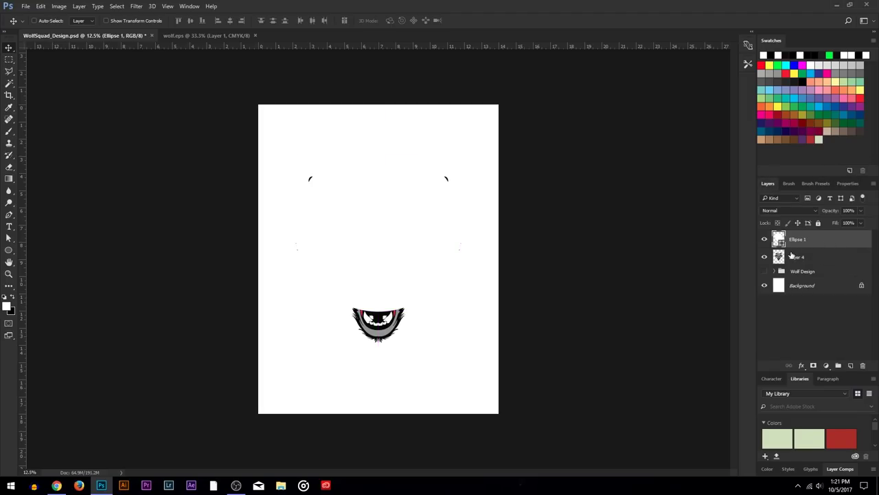
pyautogui.click(8, 251)
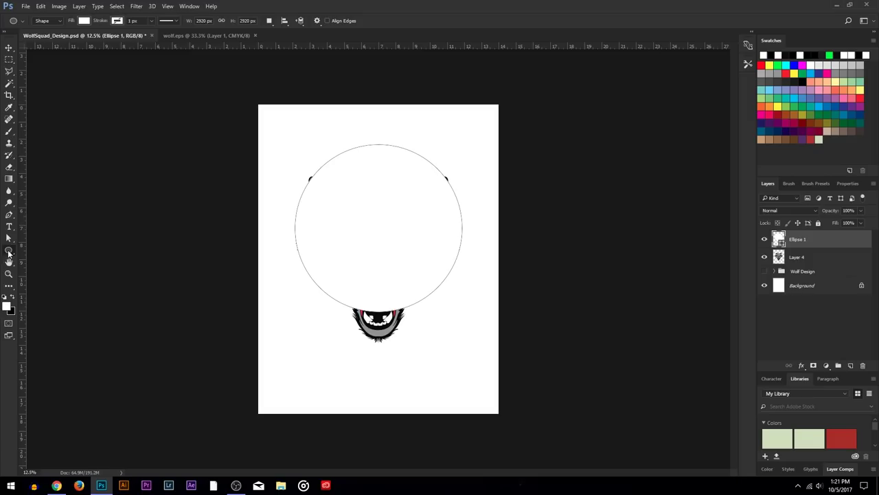
pyautogui.click(83, 21)
pyautogui.click(42, 79)
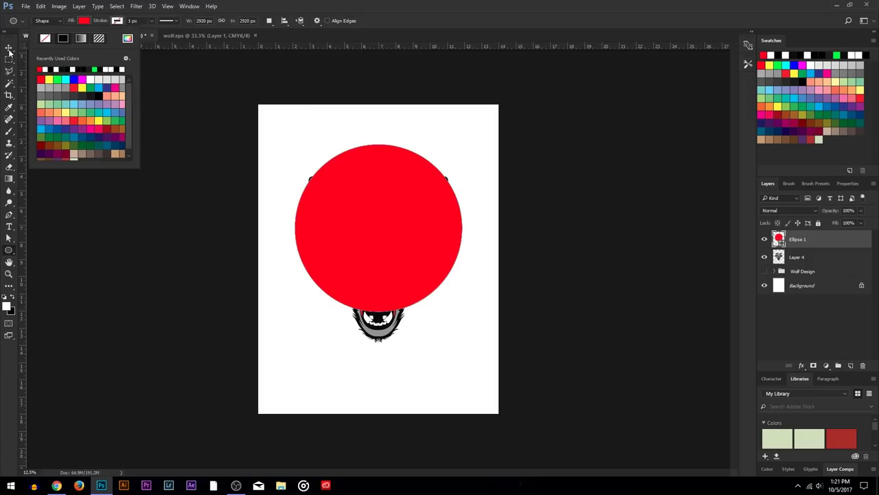
pyautogui.press('Return')
pyautogui.press('v')
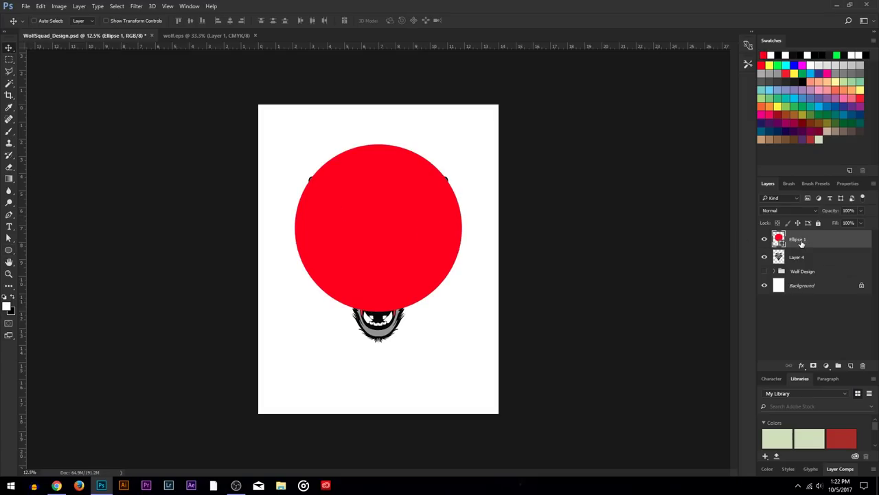
pyautogui.moveTo(800, 245); pyautogui.dragTo(790, 264)
pyautogui.moveTo(358, 186); pyautogui.dragTo(379, 181)
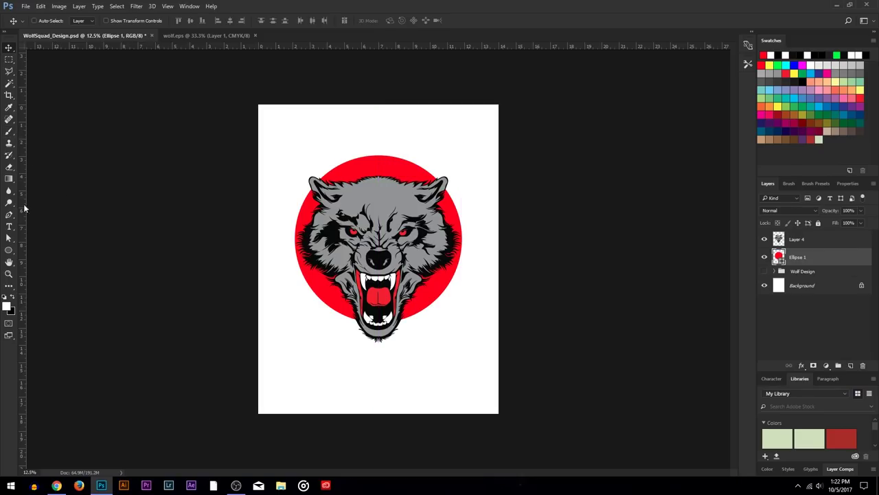
# Add WOLF text along the circle's top edge at 139.54 pt
pyautogui.click(10, 227)
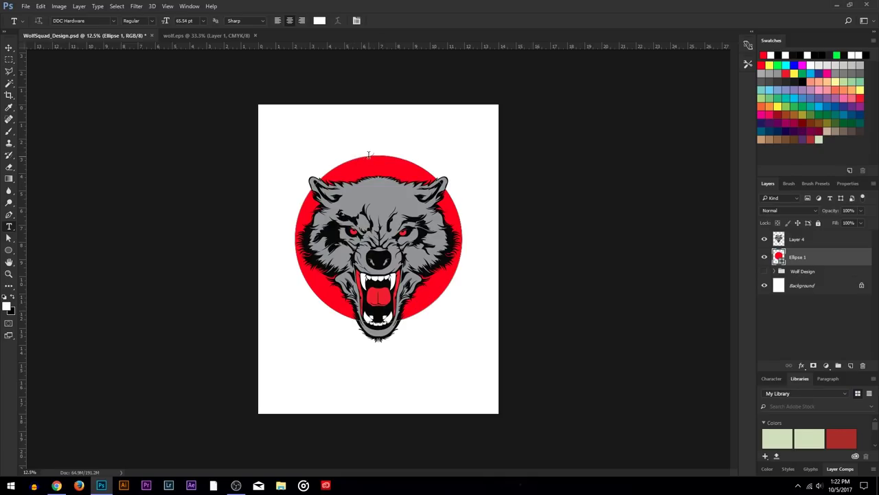
pyautogui.click(355, 158)
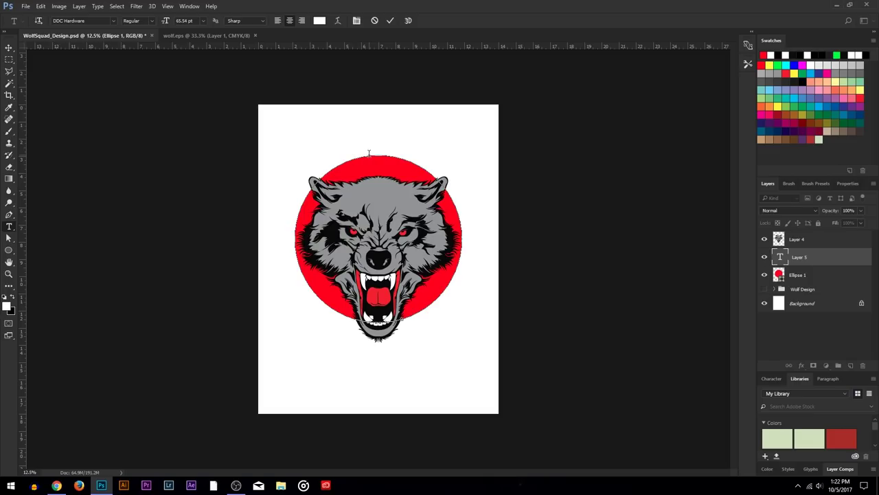
pyautogui.hotkey('ctrl', 'v')
pyautogui.hotkey('ctrl', 'a')
pyautogui.moveTo(162, 23); pyautogui.dragTo(198, 24)
pyautogui.hotkey('shift', 'Up')
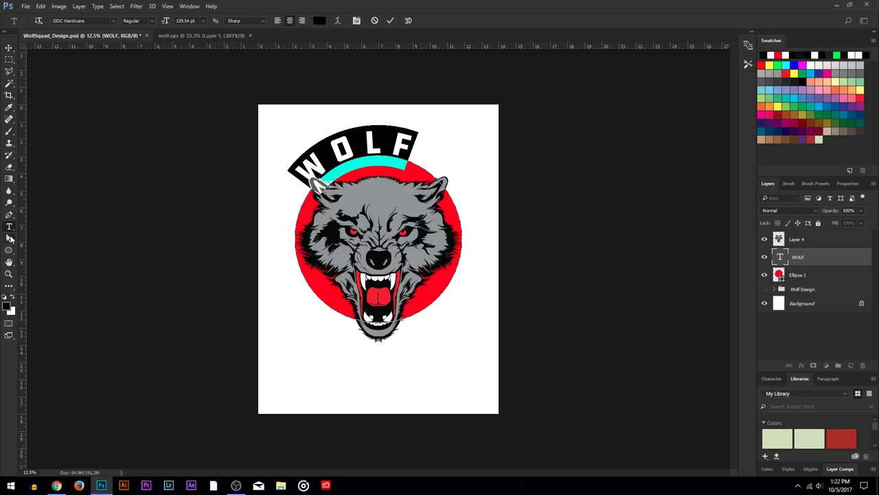
# Slide WOLF along the arc to centre it above the wolf and commit it
pyautogui.click(9, 239)
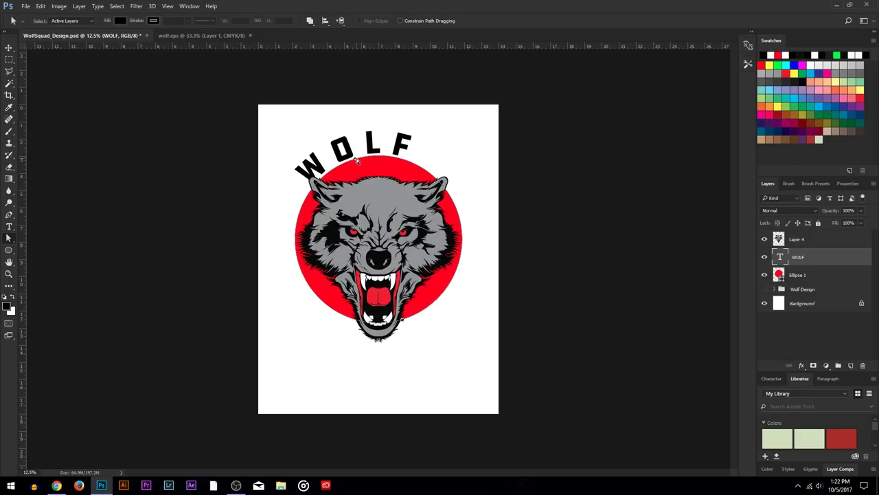
pyautogui.moveTo(354, 155); pyautogui.dragTo(380, 136)
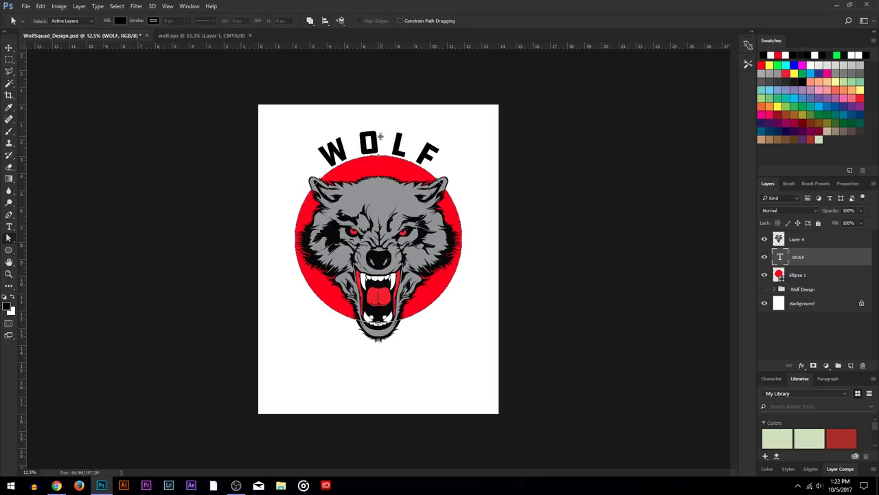
pyautogui.doubleClick(780, 256)
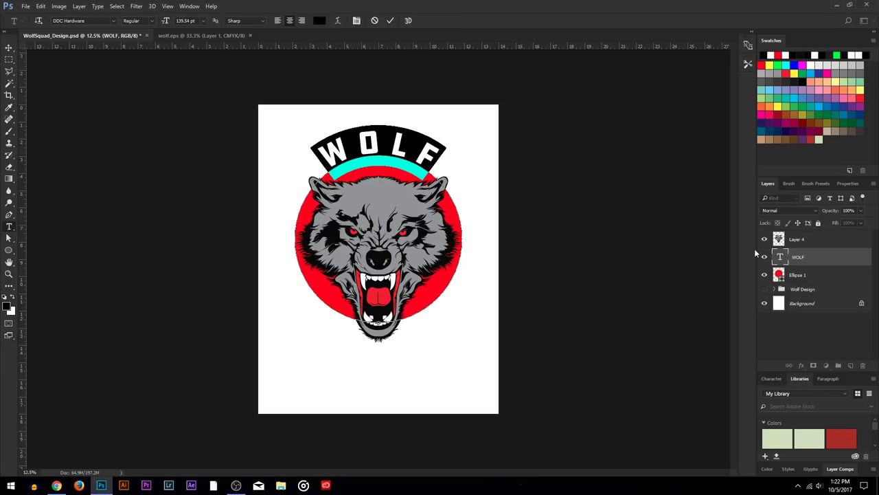
pyautogui.hotkey('ctrl', 'Return')
pyautogui.press('v')
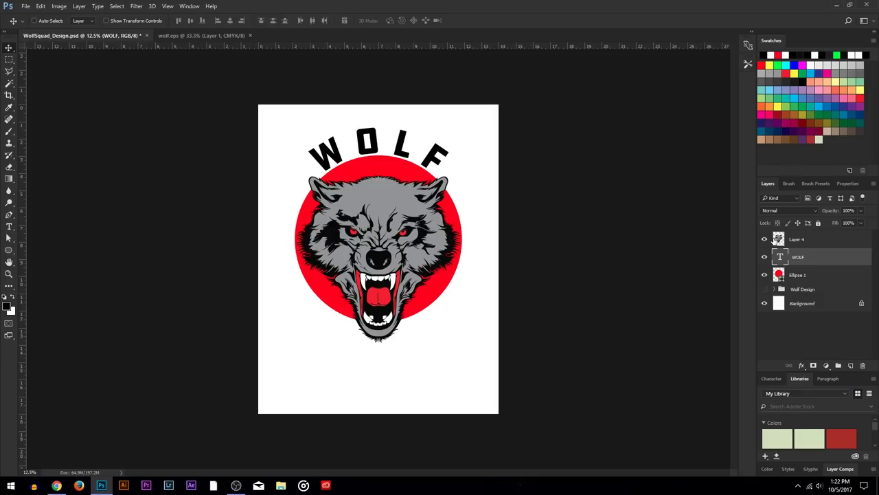
# Hide the red circle, type SQUAD, and shrink it to fit under the WOLF arc
pyautogui.click(763, 275)
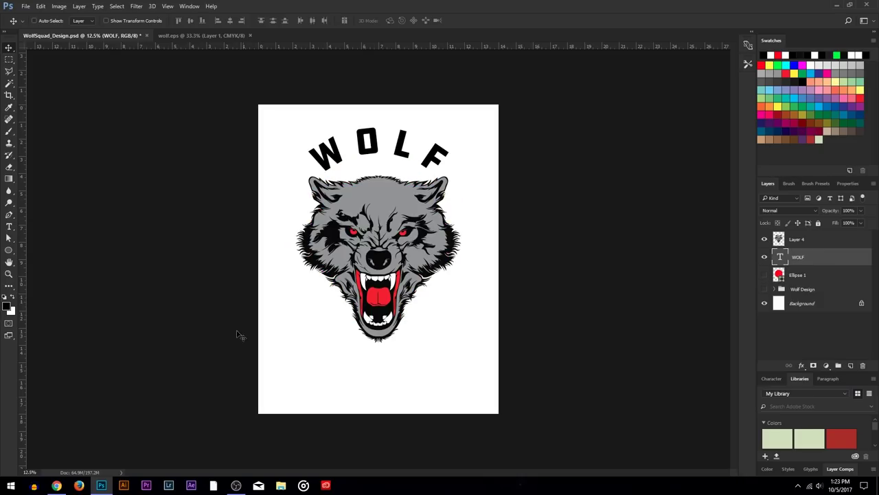
pyautogui.press('t')
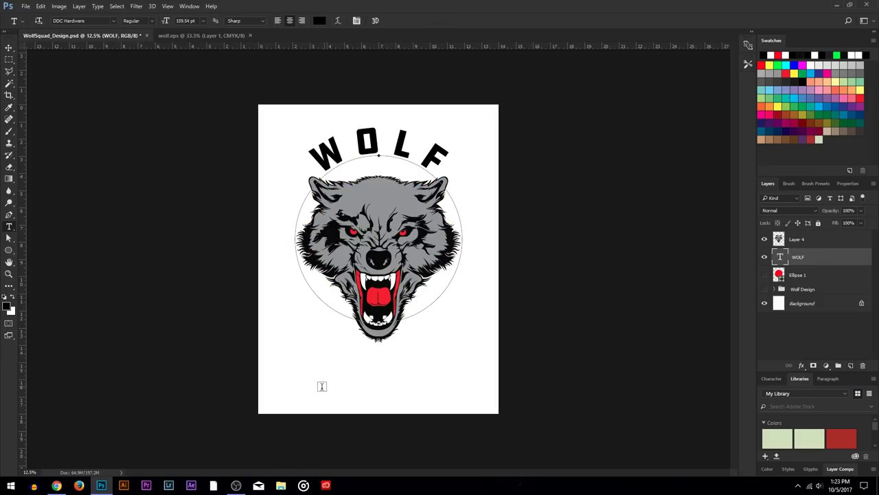
pyautogui.click(312, 387)
pyautogui.write('SQUAD')
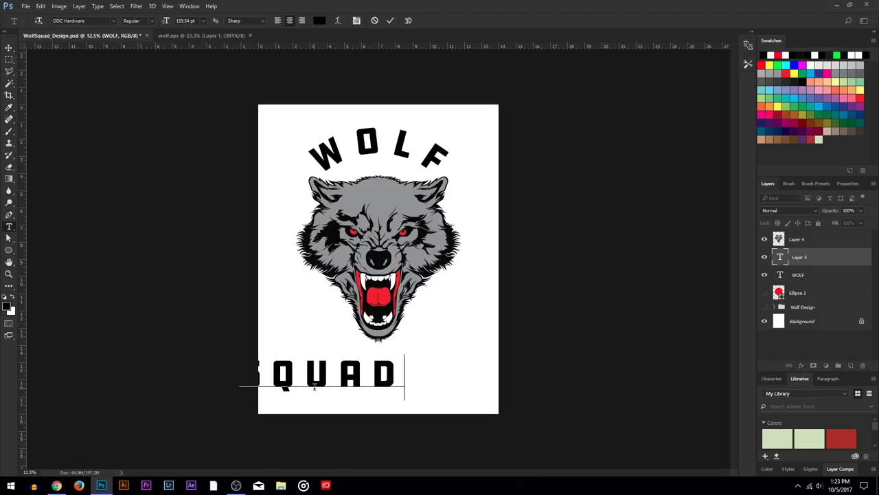
pyautogui.moveTo(330, 298); pyautogui.dragTo(411, 170)
pyautogui.press('Return')
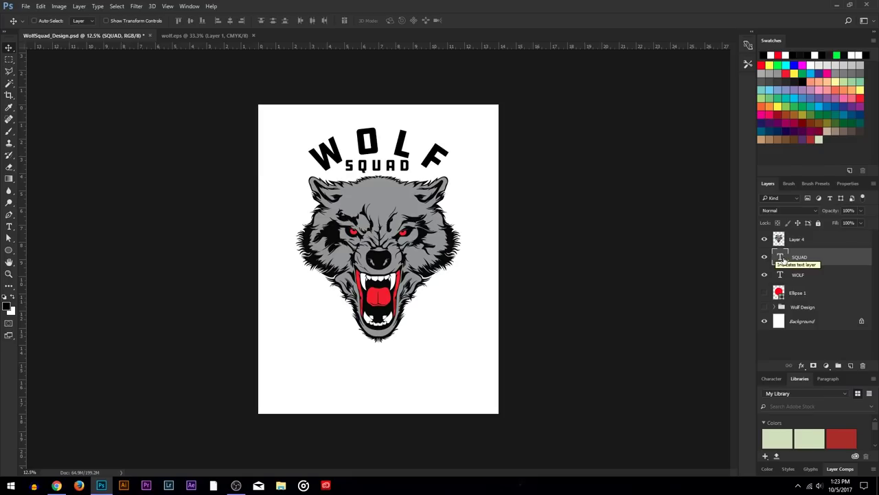
# Tighten SQUAD's letter spacing, centre it horizontally, and nudge it slightly down
pyautogui.doubleClick(780, 258)
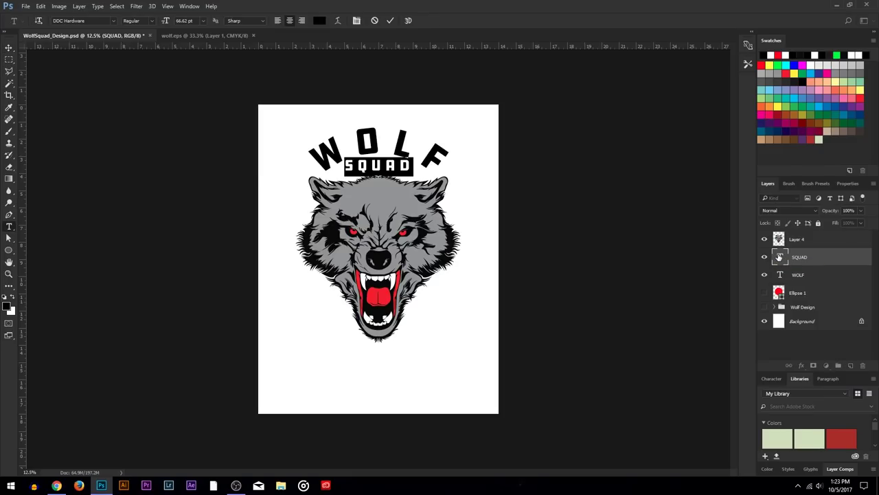
pyautogui.hotkey('alt', 'Left')
pyautogui.hotkey('alt', 'Left')
pyautogui.hotkey('alt', 'Left')
pyautogui.hotkey('alt', 'Left')
pyautogui.hotkey('alt', 'Left')
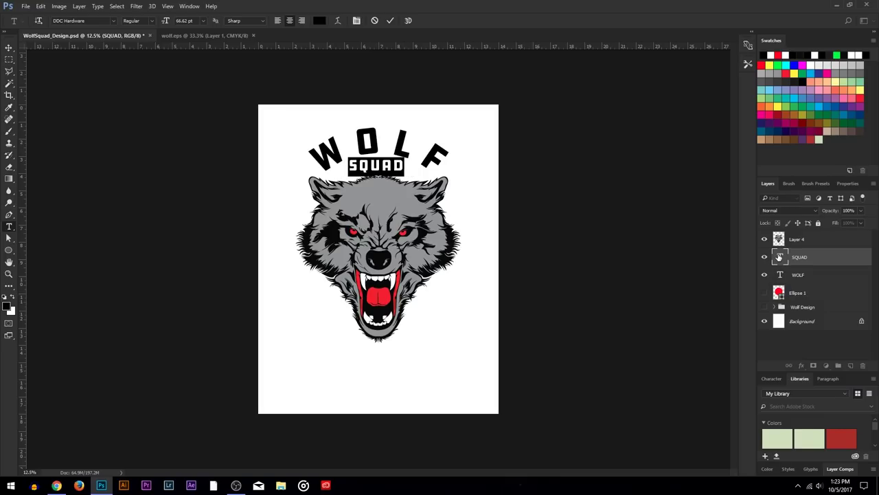
pyautogui.click(9, 47)
pyautogui.hotkey('ctrl', 'a')
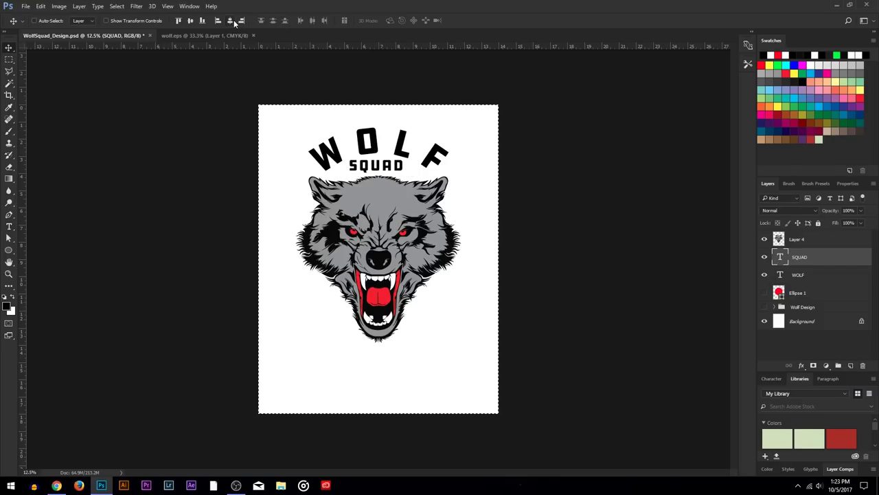
pyautogui.click(233, 21)
pyautogui.hotkey('ctrl', 'd')
pyautogui.hotkey('shift', 'Down')
pyautogui.hotkey('shift', 'Down')
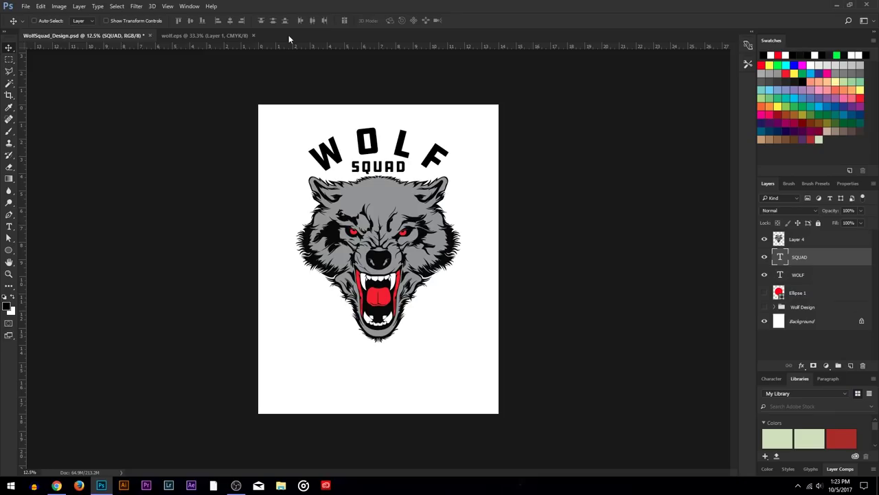
pyautogui.hotkey('shift', 'Down')
# Duplicate the WOLF text layer and name the copy WOLF
pyautogui.click(809, 276)
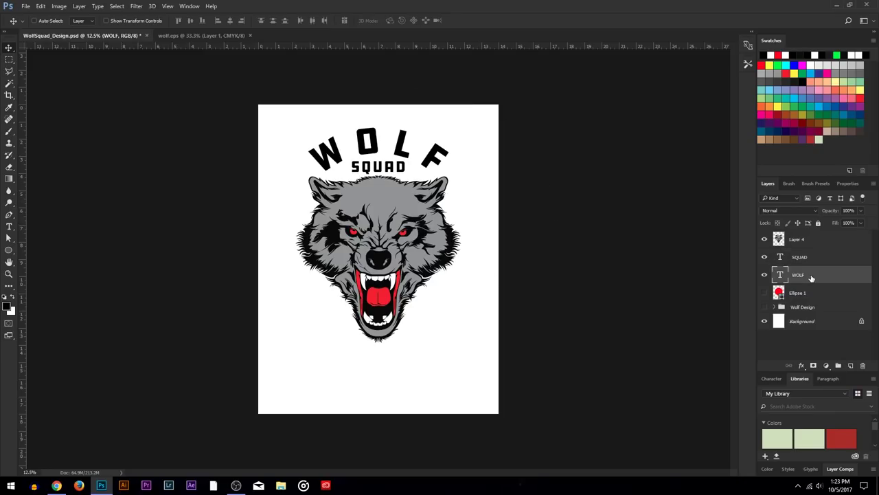
pyautogui.hotkey('ctrl', 'j')
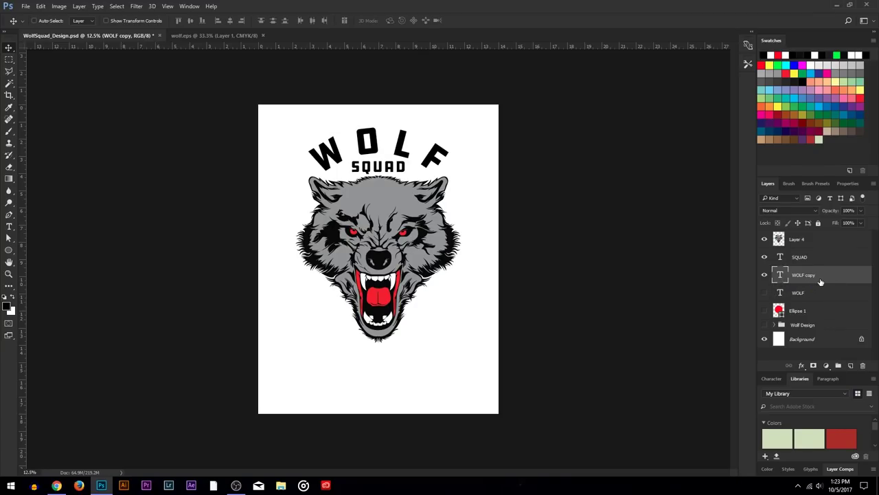
pyautogui.rightClick(820, 281)
pyautogui.click(858, 265)
pyautogui.doubleClick(780, 275)
pyautogui.click(856, 275)
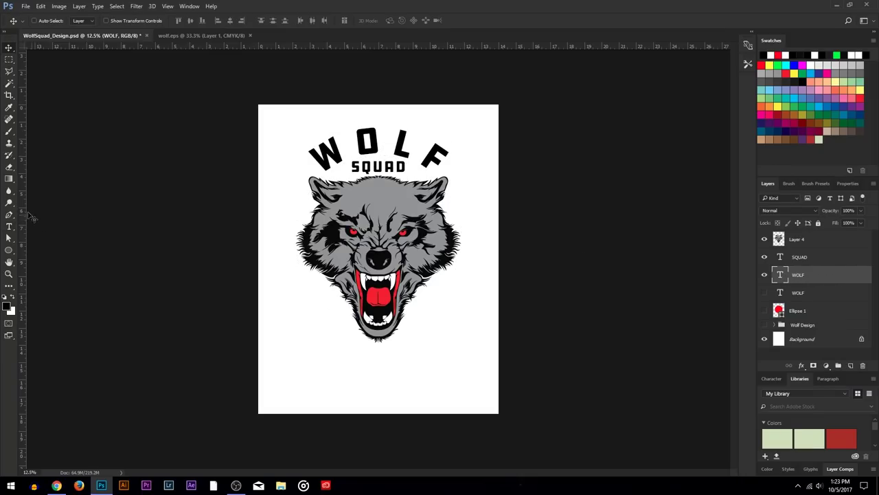
# Flip the WOLF copy to the circle's bottom, upright and centred beneath the wolf's jaw
pyautogui.click(9, 238)
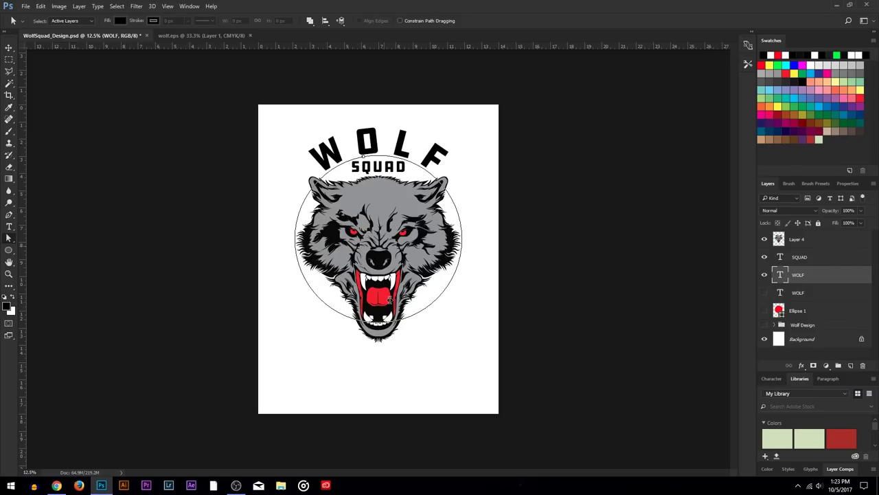
pyautogui.moveTo(379, 153); pyautogui.dragTo(380, 315)
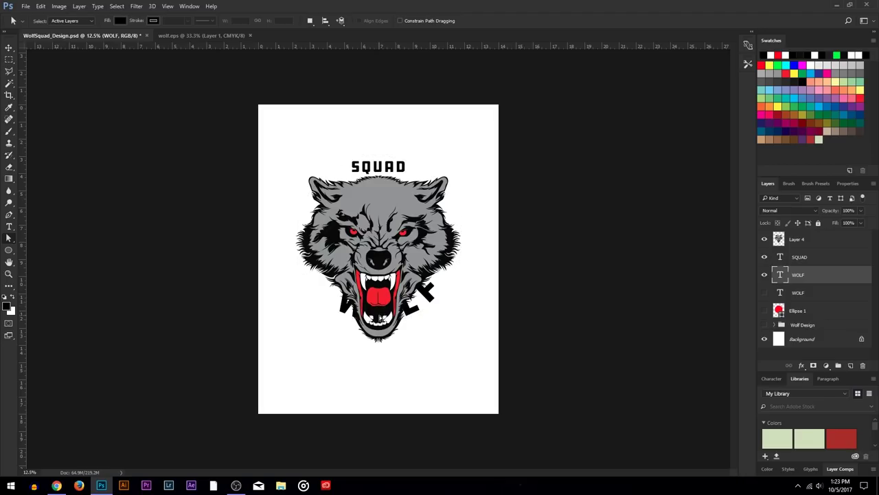
pyautogui.doubleClick(780, 275)
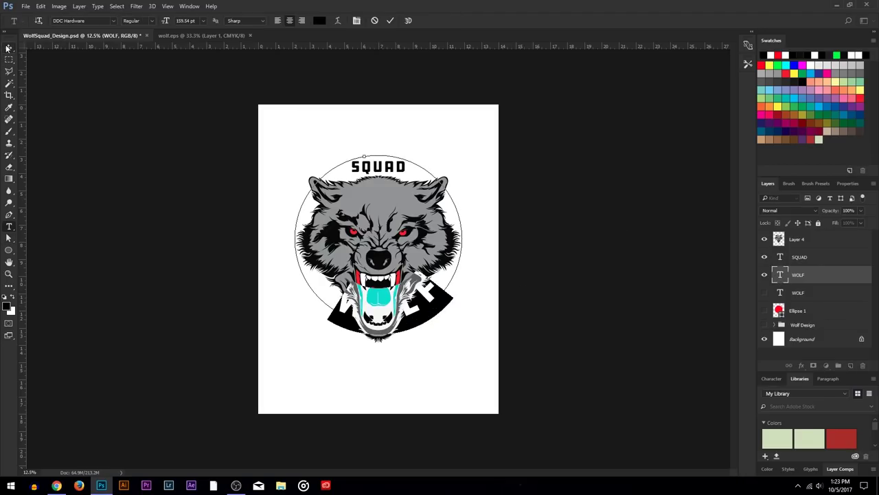
pyautogui.click(9, 47)
pyautogui.moveTo(385, 214); pyautogui.dragTo(387, 259)
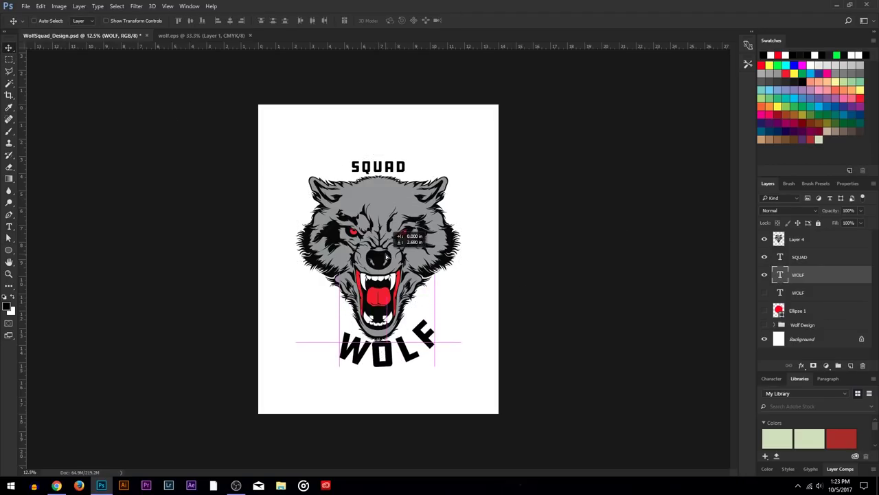
pyautogui.press('a')
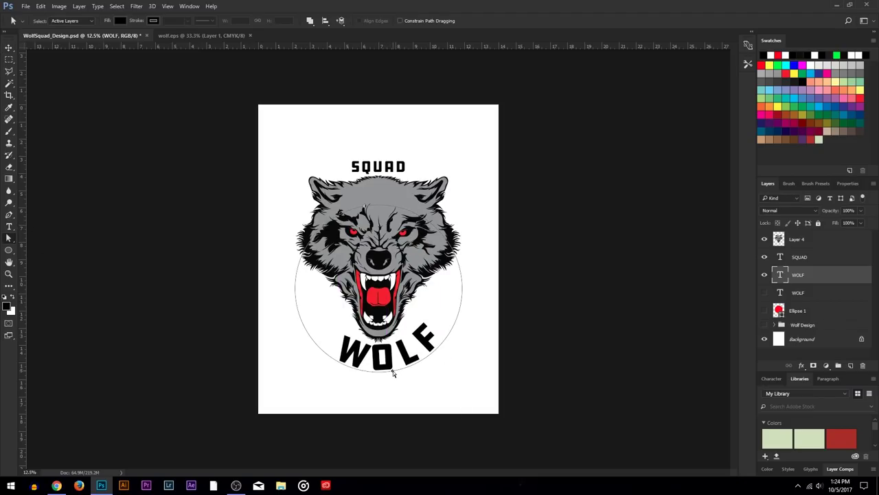
pyautogui.moveTo(395, 377); pyautogui.dragTo(383, 377)
pyautogui.moveTo(297, 270); pyautogui.dragTo(309, 288)
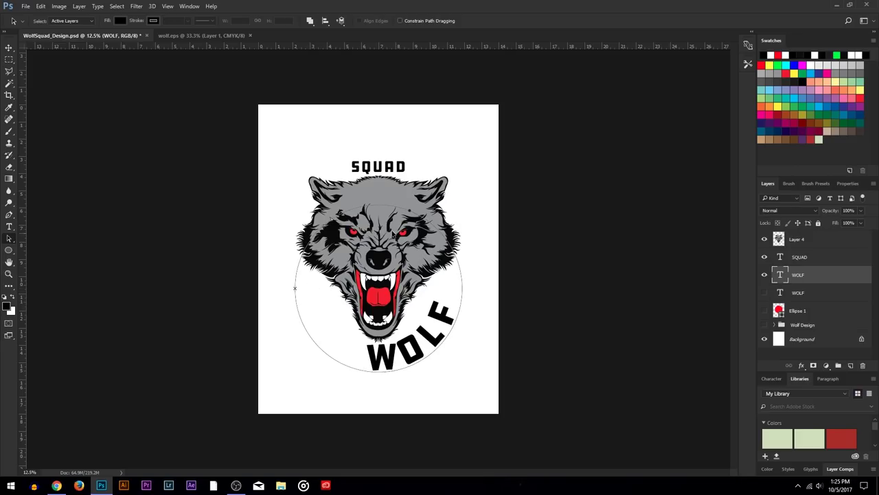
pyautogui.moveTo(490, 289); pyautogui.dragTo(452, 292)
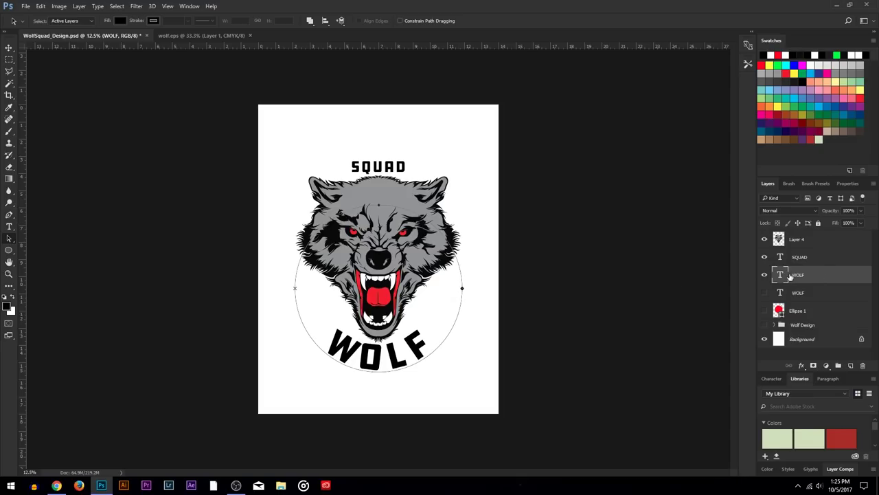
# Shrink the bottom curved text to 60.54 pt, retype it as QUALITY CLOTHING SINCE 1991, and position it
pyautogui.doubleClick(781, 274)
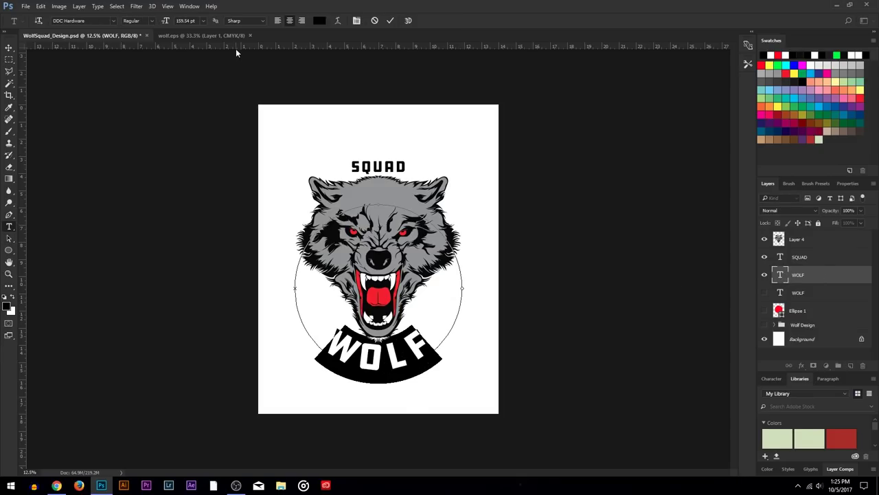
pyautogui.moveTo(167, 23); pyautogui.dragTo(123, 40)
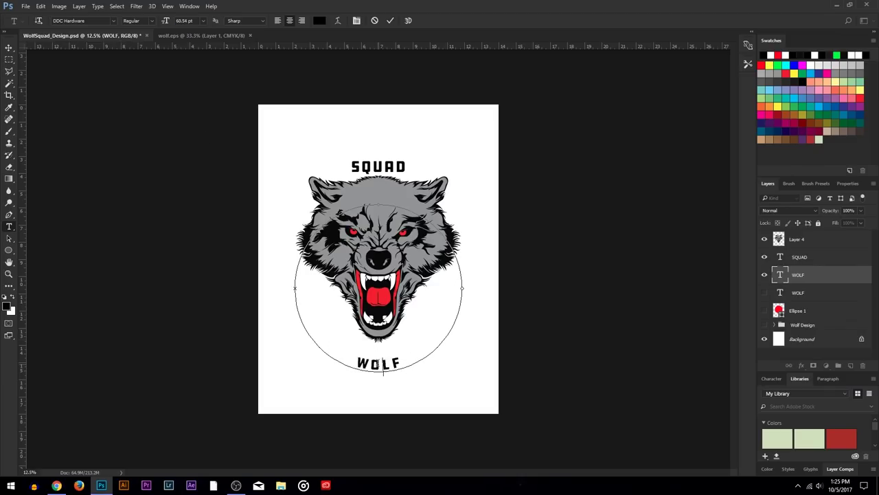
pyautogui.write('QUALITY CLOTH')
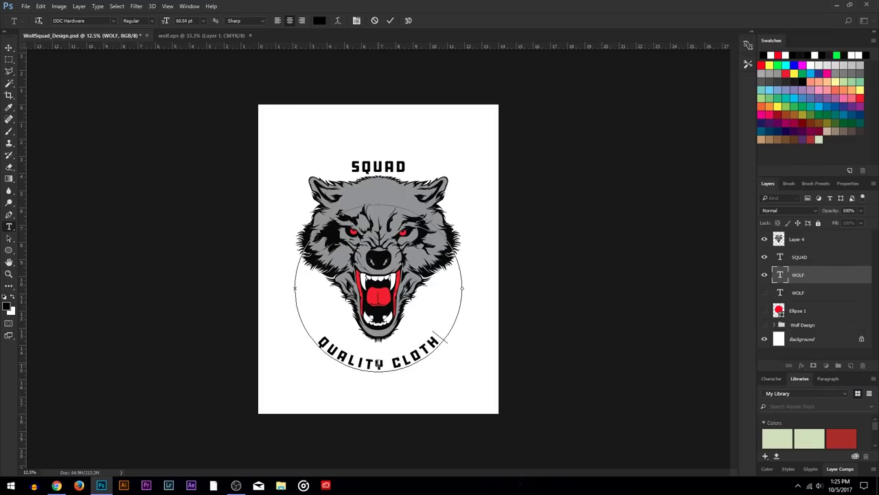
pyautogui.write('ING SINCE')
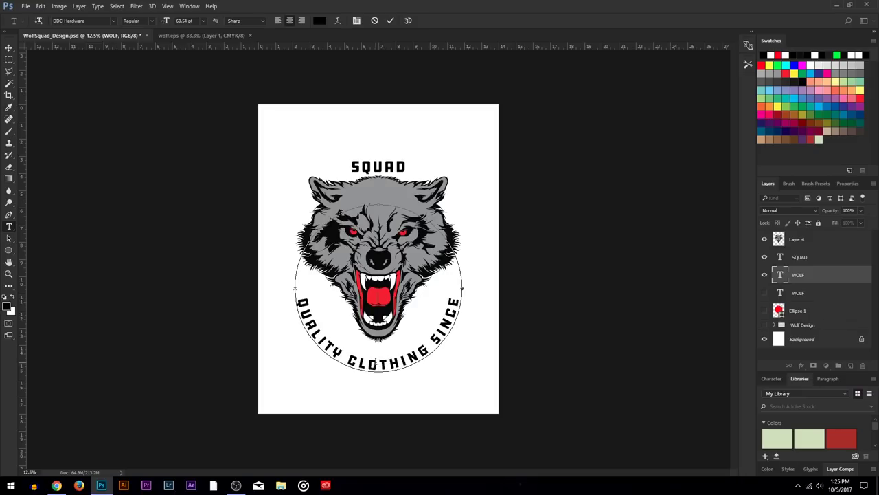
pyautogui.hotkey('ctrl', 'a')
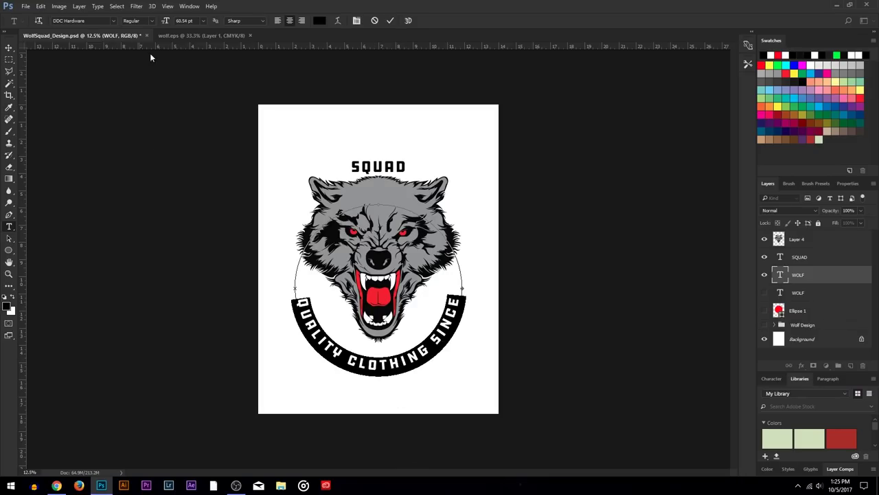
pyautogui.click(9, 239)
pyautogui.moveTo(461, 287); pyautogui.dragTo(451, 272)
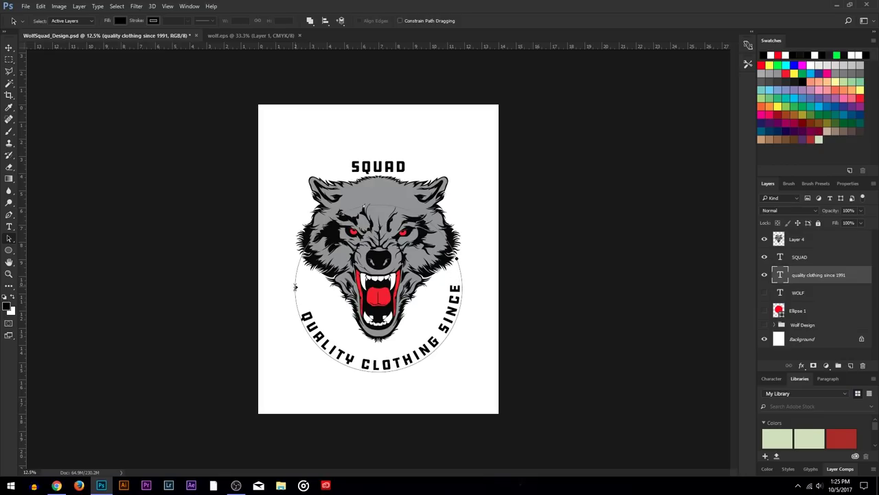
pyautogui.moveTo(296, 288); pyautogui.dragTo(300, 255)
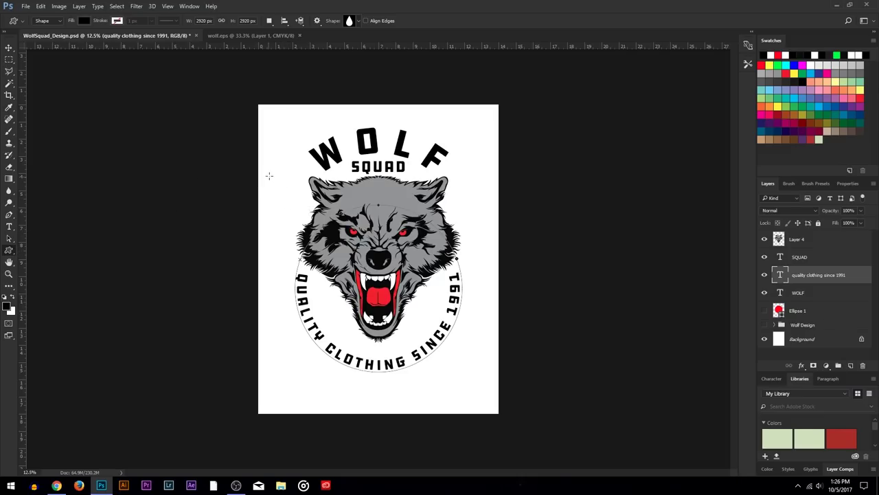
# Draw a black droplet left of the wolf's jaw, duplicate it, and enlarge the lower one
pyautogui.click(357, 22)
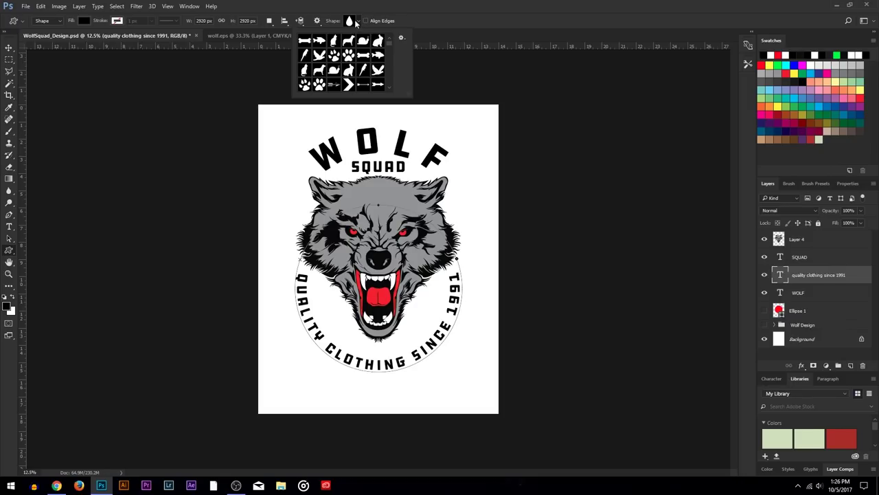
pyautogui.click(268, 176)
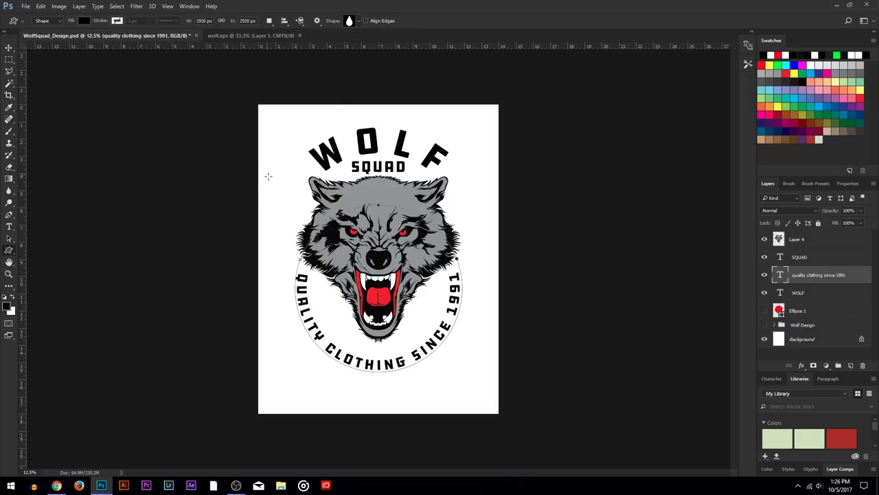
pyautogui.moveTo(268, 176)
pyautogui.mouseDown()
pyautogui.moveTo(297, 198)
pyautogui.moveTo(297, 185)
pyautogui.moveTo(291, 196)
pyautogui.moveTo(330, 232)
pyautogui.moveTo(295, 309)
pyautogui.moveTo(315, 305)
pyautogui.mouseUp()
pyautogui.press('v')
pyautogui.hotkey('ctrl', 't')
pyautogui.press('Return')
# Duplicate the droplet pair to the right side and flip it horizontally
pyautogui.keyDown('shift'); pyautogui.click(797, 292); pyautogui.keyUp('shift')
pyautogui.hotkey('ctrl', 'alt', 't')
pyautogui.moveTo(373, 293); pyautogui.dragTo(426, 309)
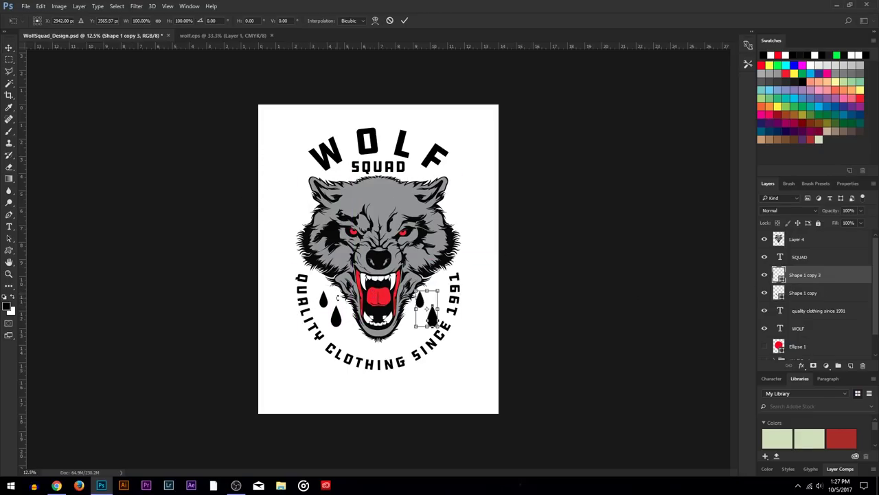
pyautogui.rightClick(431, 303)
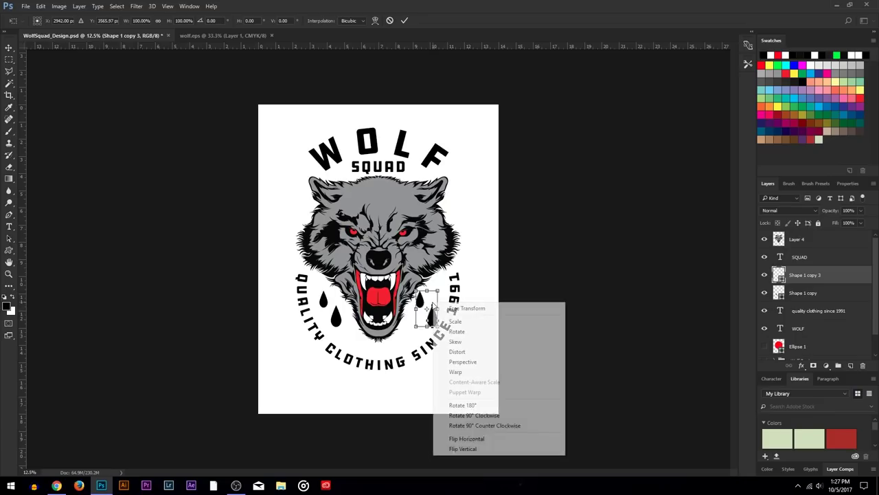
pyautogui.click(479, 439)
# Confirm the flipped right droplets, nudge them right, and merge all droplet shapes into one layer
pyautogui.press('Return')
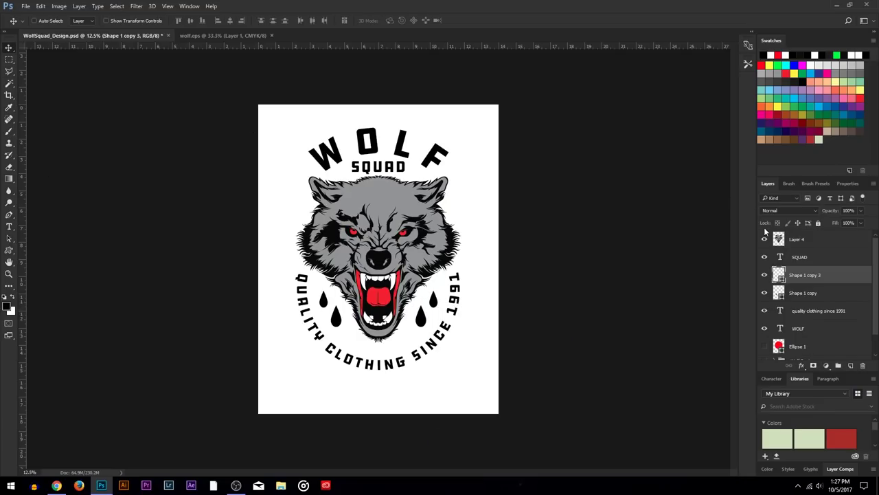
pyautogui.press('Right')
pyautogui.press('Right')
pyautogui.press('Right')
pyautogui.keyDown('shift'); pyautogui.click(801, 294); pyautogui.keyUp('shift')
pyautogui.rightClick(801, 294)
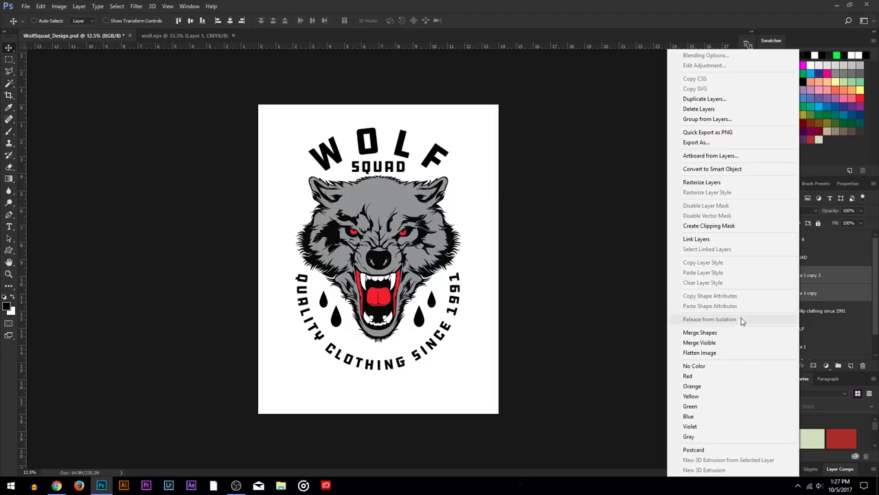
pyautogui.click(700, 333)
# Centre the merged droplets horizontally on the canvas
pyautogui.hotkey('ctrl', 'a')
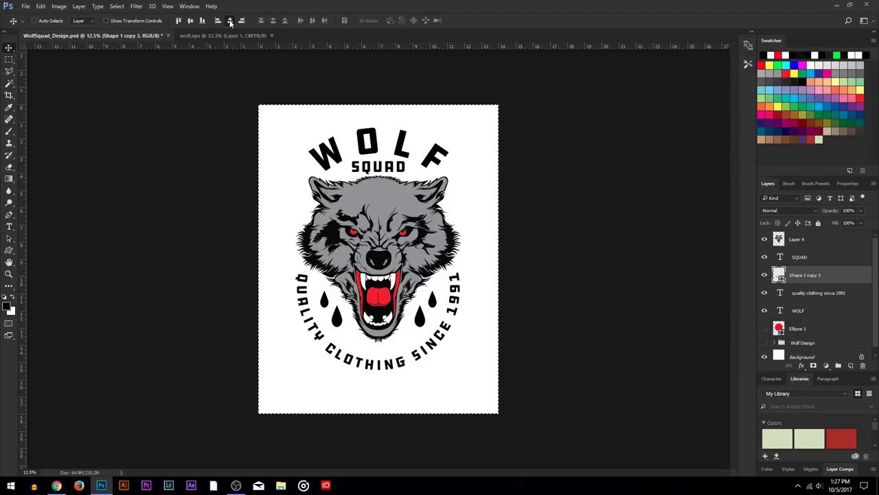
pyautogui.click(230, 21)
pyautogui.hotkey('ctrl', 'd')
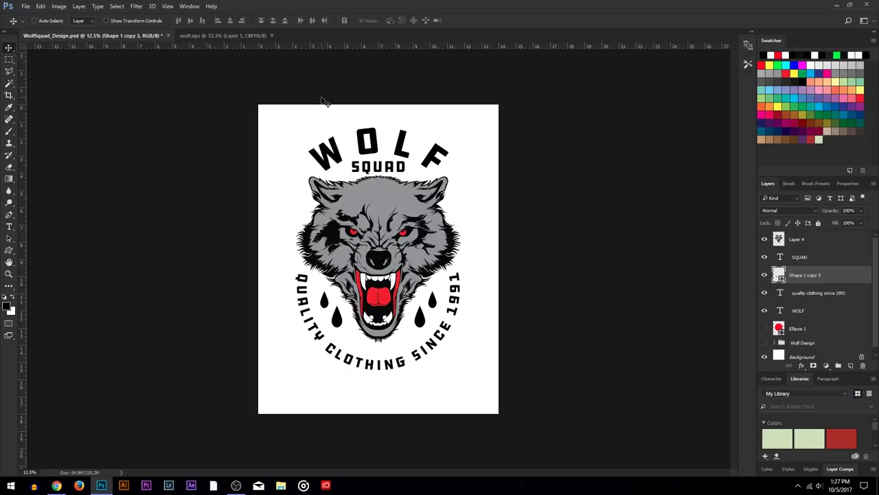